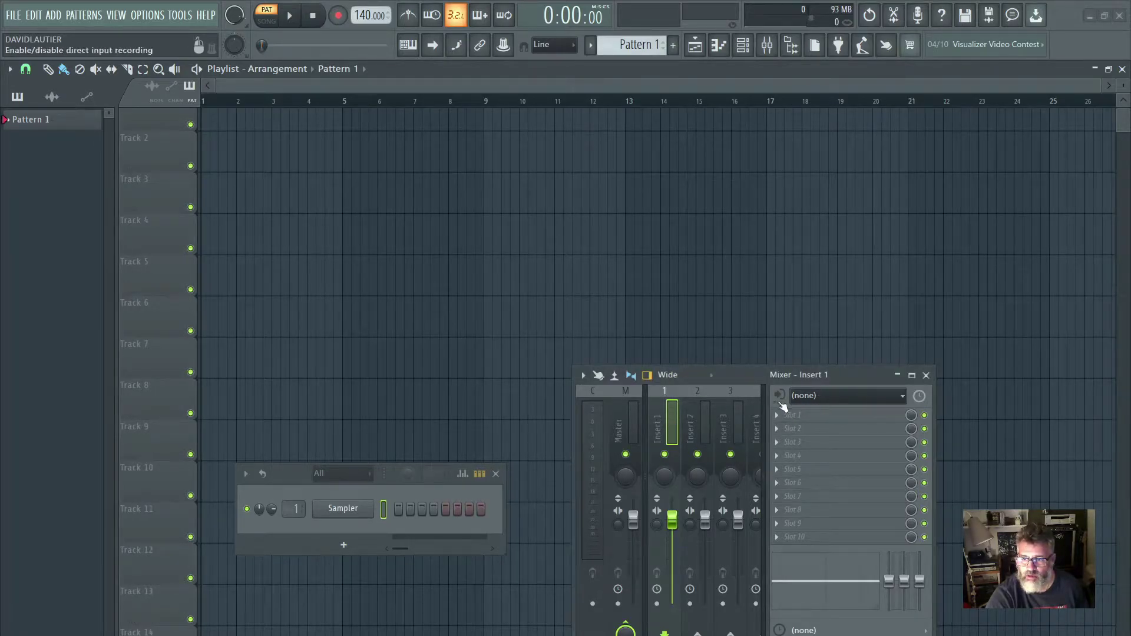
Set mixer Insert 1's input to the mono In 2 source and check the ASIO driver's audio settings.
left_click(831, 397)
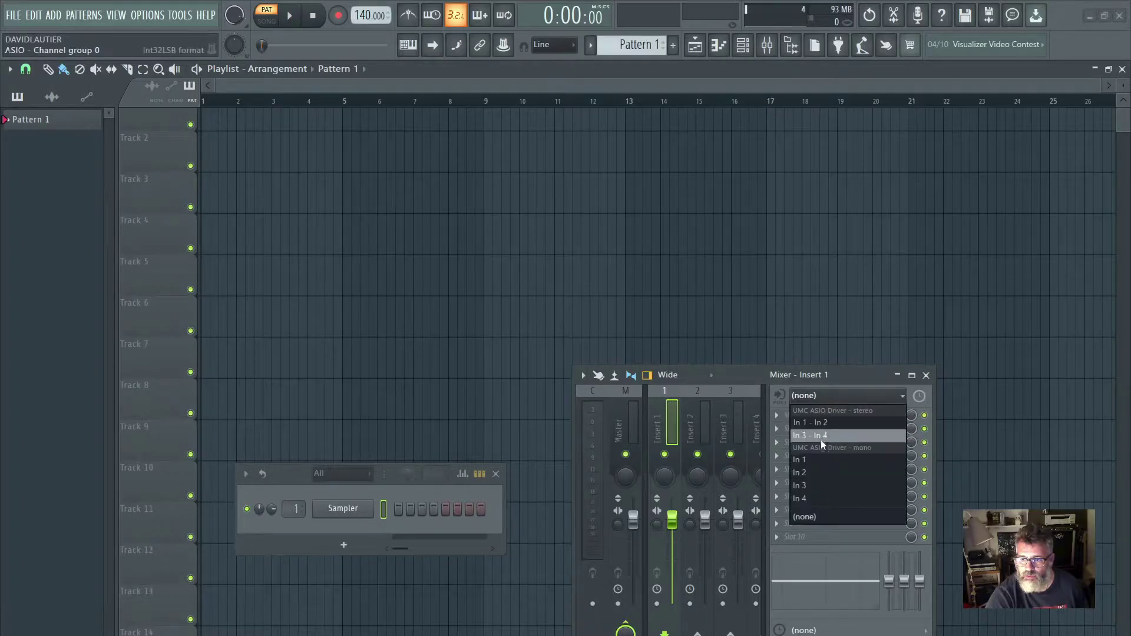
left_click(813, 473)
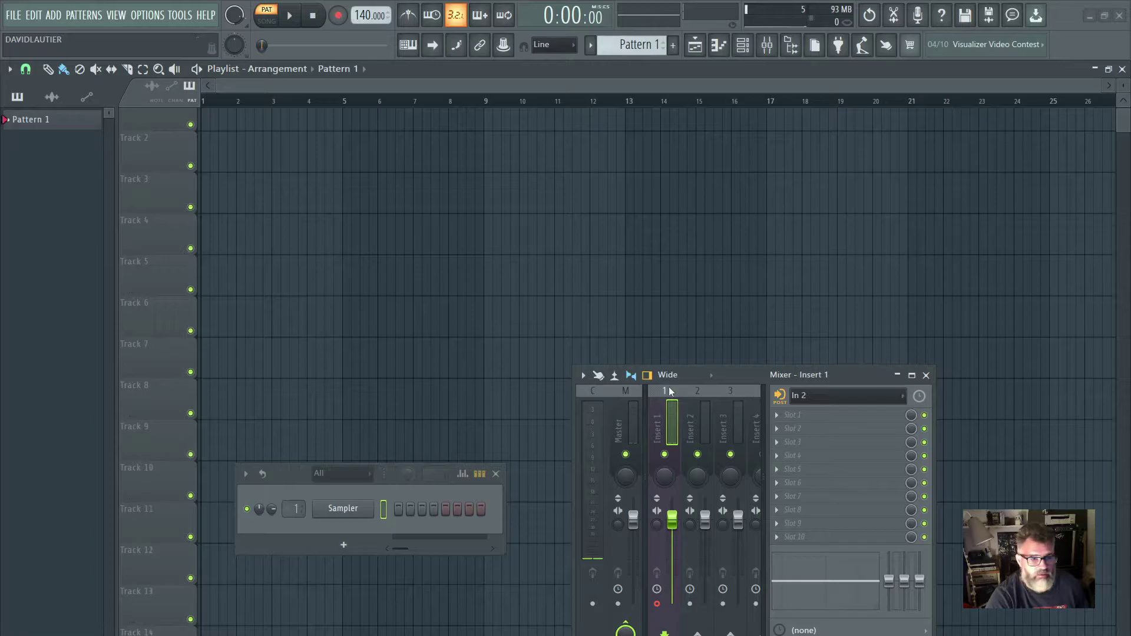
left_click(145, 16)
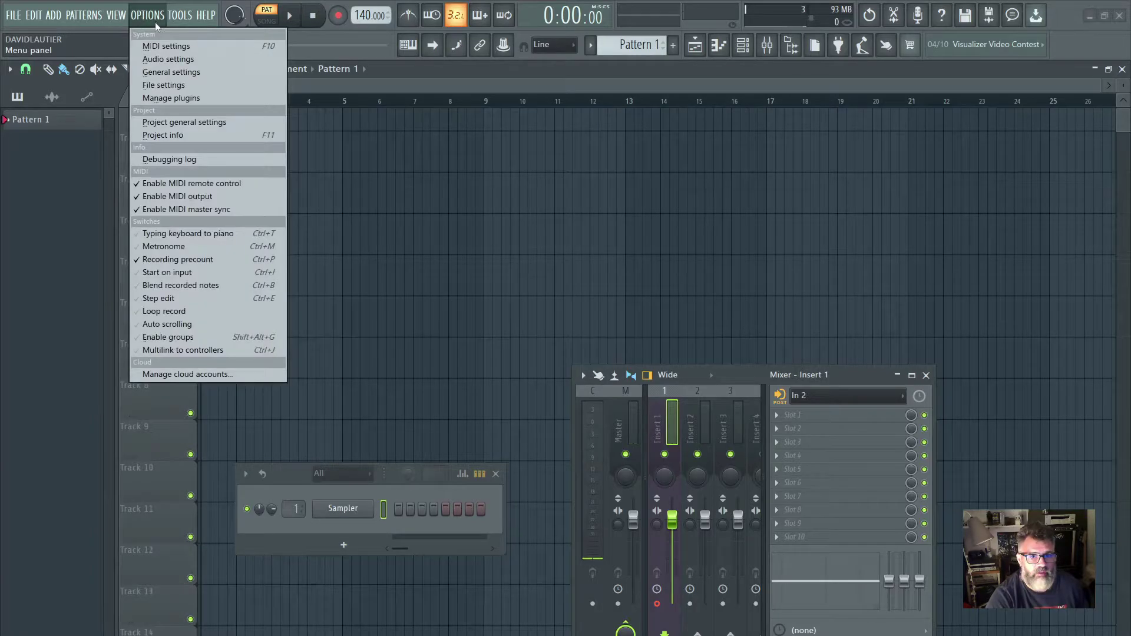
left_click(168, 59)
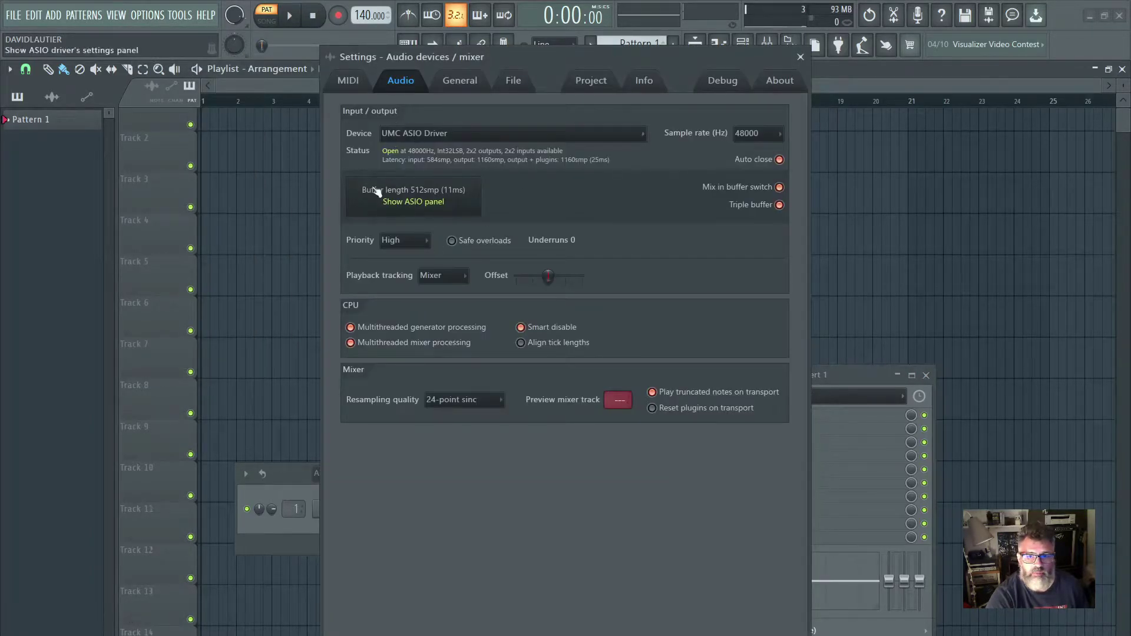
left_click(805, 58)
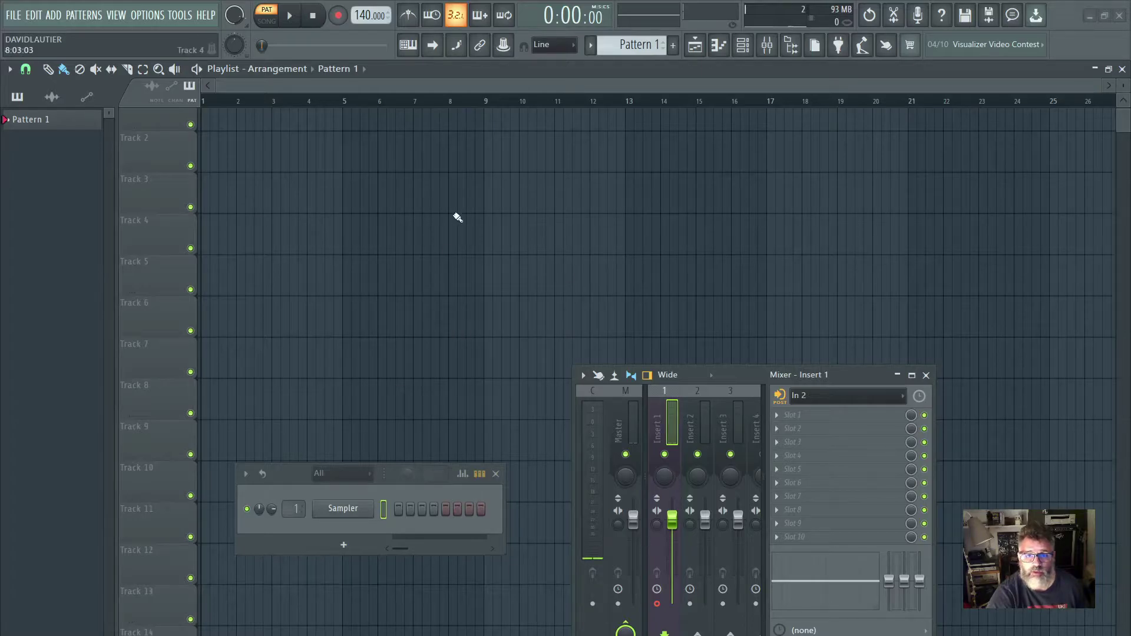
Record audio into the playlist as an audio clip, stopping after about ten bars.
left_click(341, 17)
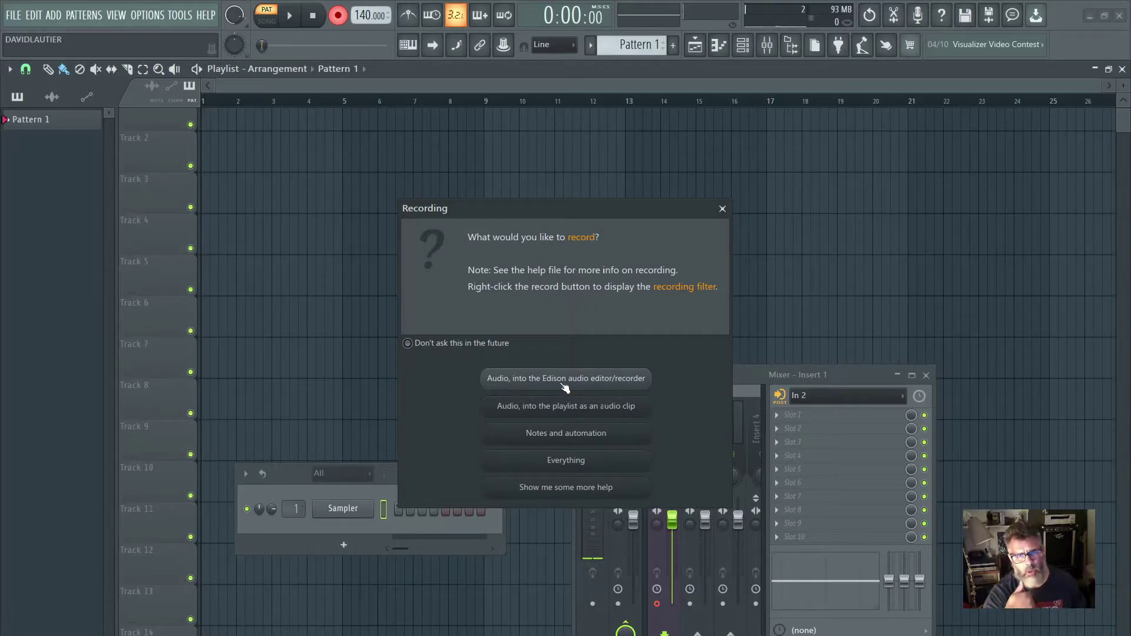
left_click(589, 407)
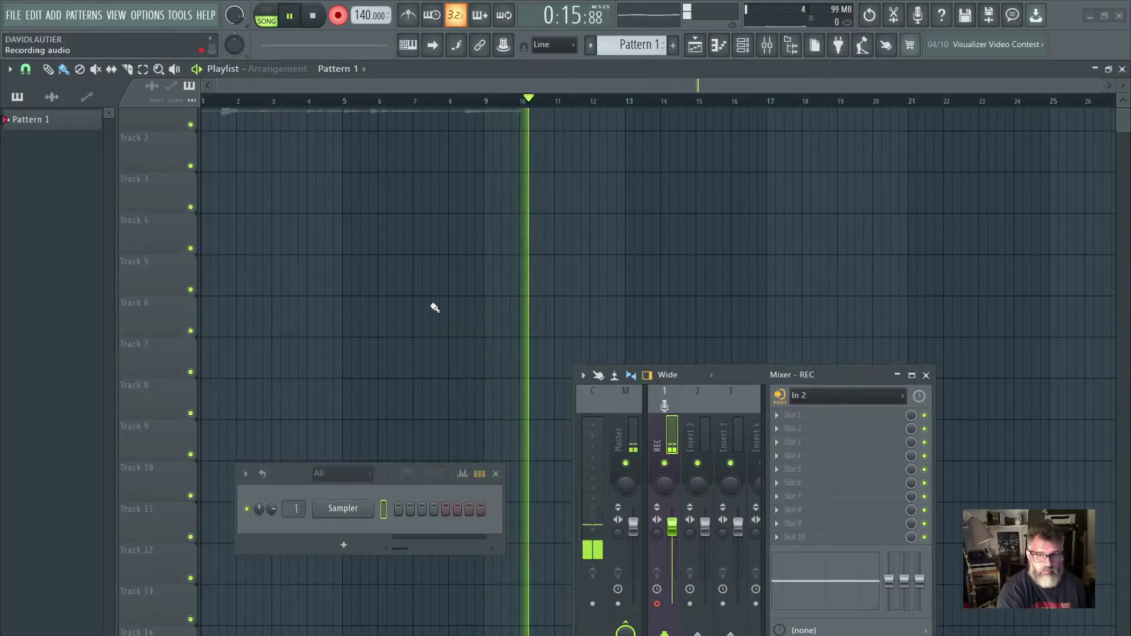
key("space")
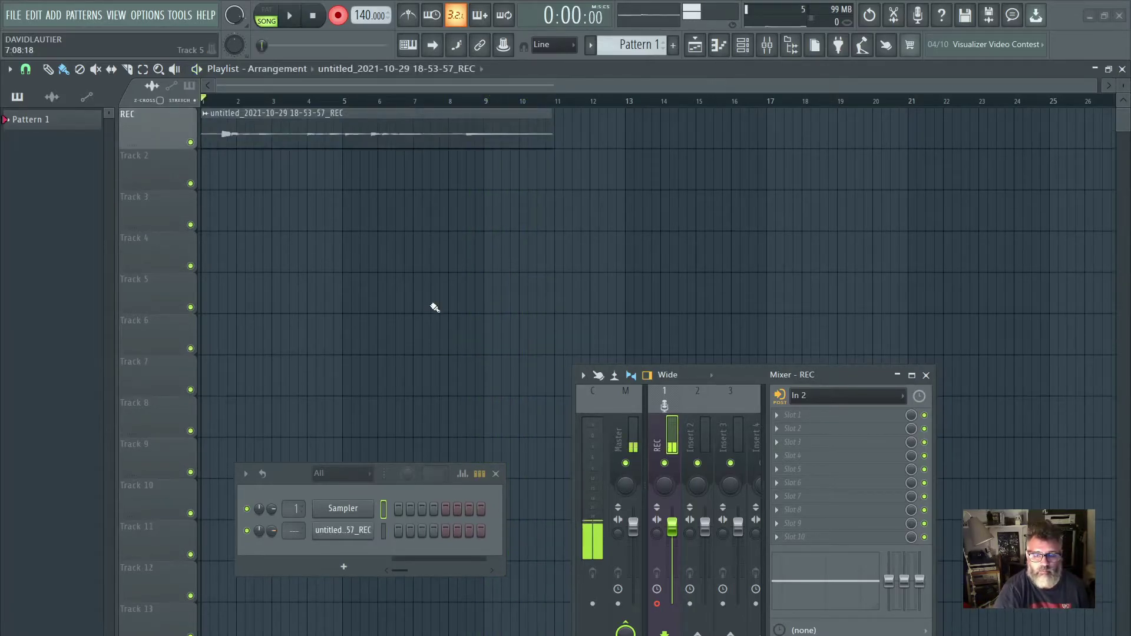
Normalize the recorded audio clip and close its channel settings.
double_click(328, 118)
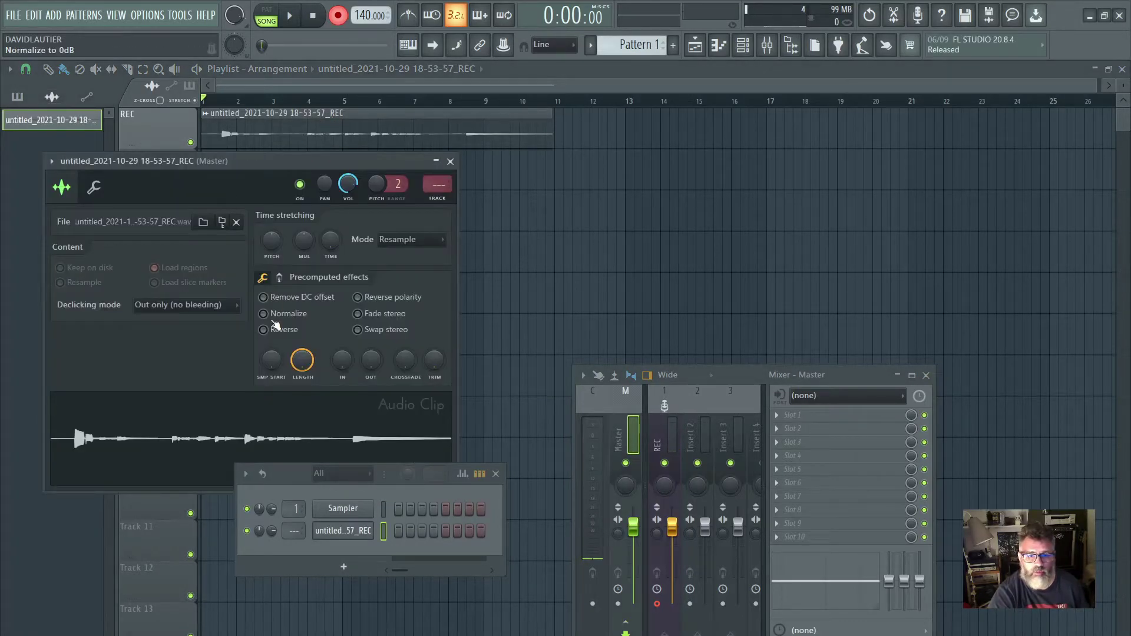
left_click(274, 313)
left_click(450, 161)
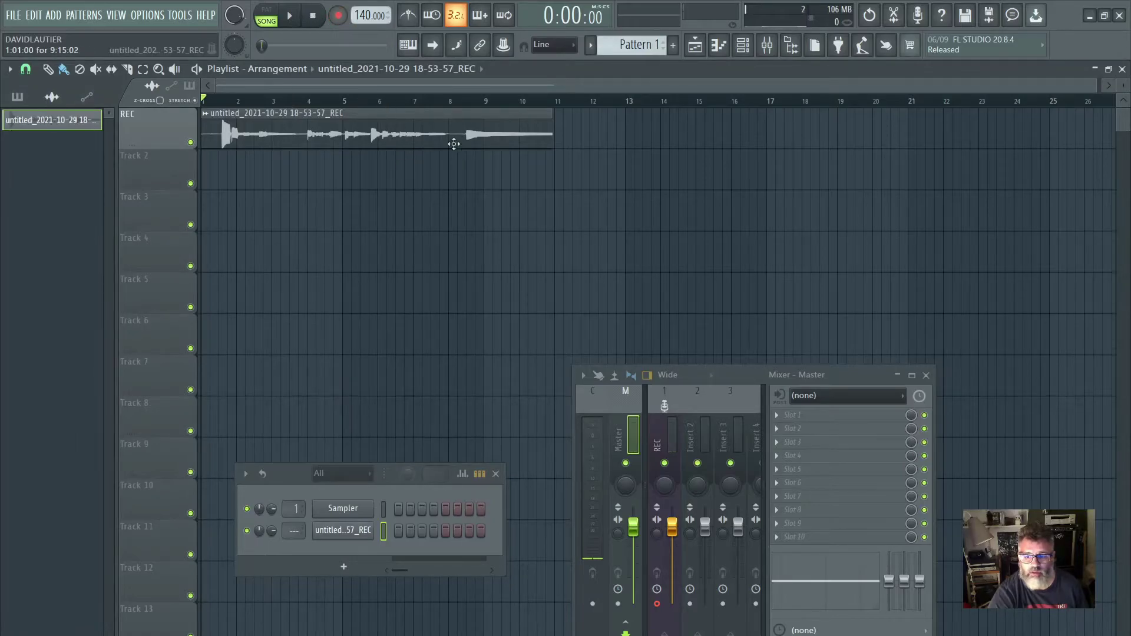
Play the recording and load the Cymatics Space Lite reverb in the Master track's first effect slot.
left_click(295, 18)
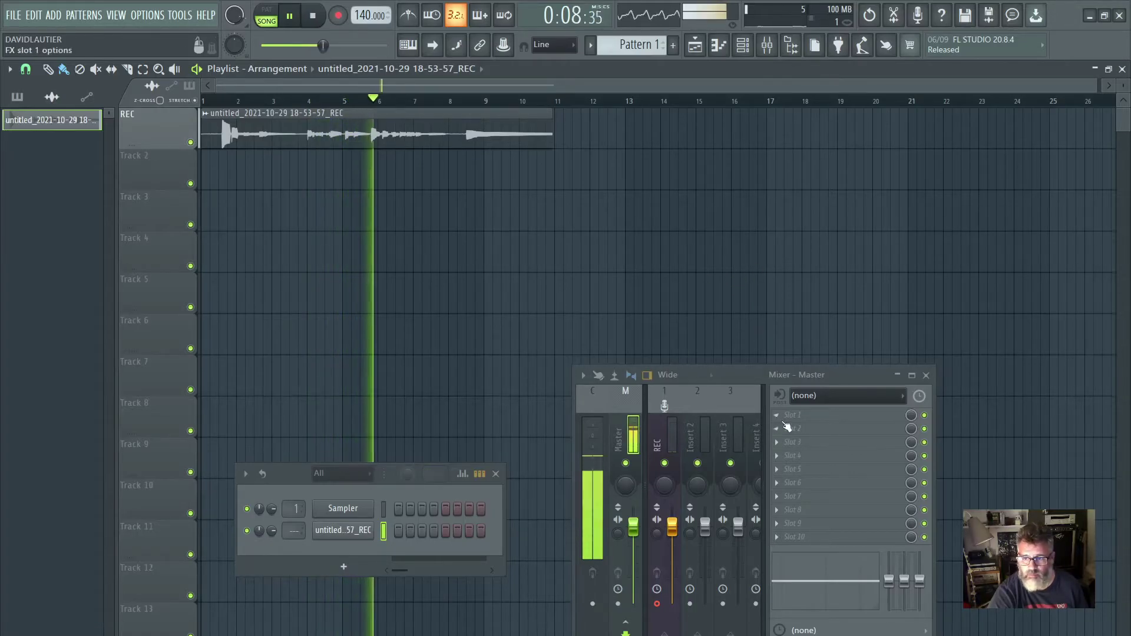
left_click(844, 415)
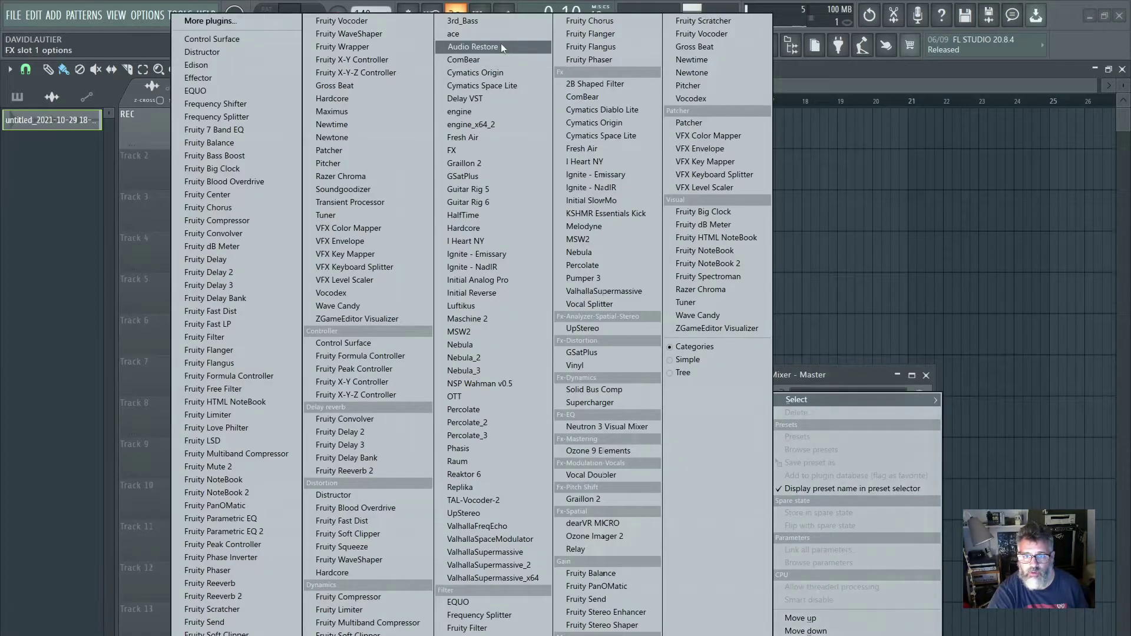
left_click(595, 136)
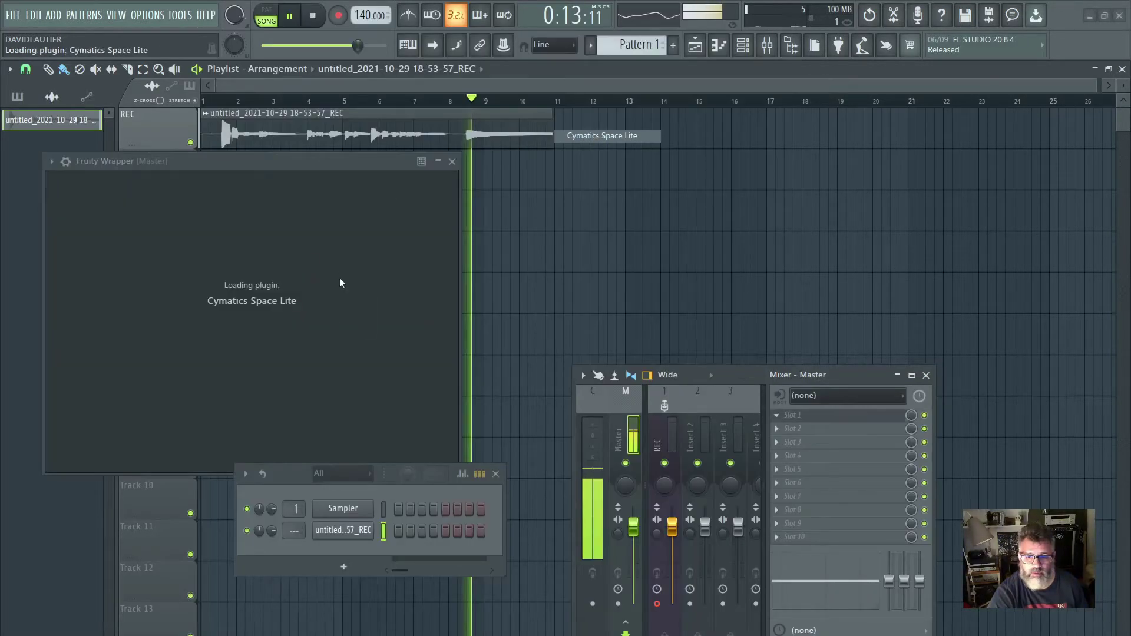
Adjust Space Lite to 37% dry/wet, 75% decay and a slightly longer predelay, close the plugin and stop playback.
left_click_drag(123, 335, 122, 301)
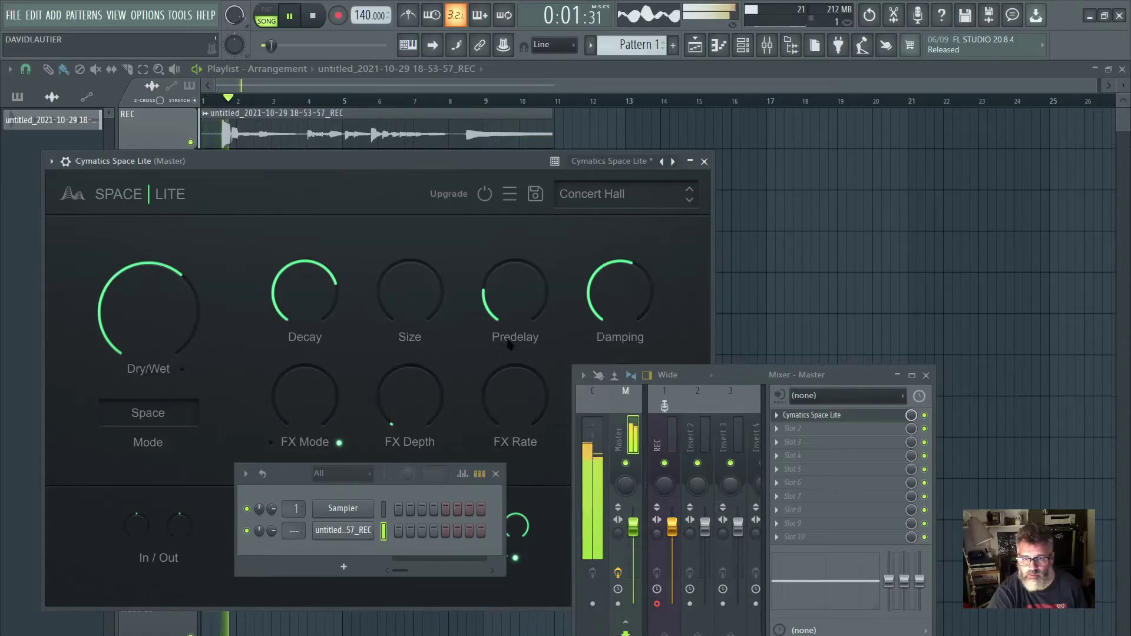
left_click_drag(108, 291, 109, 315)
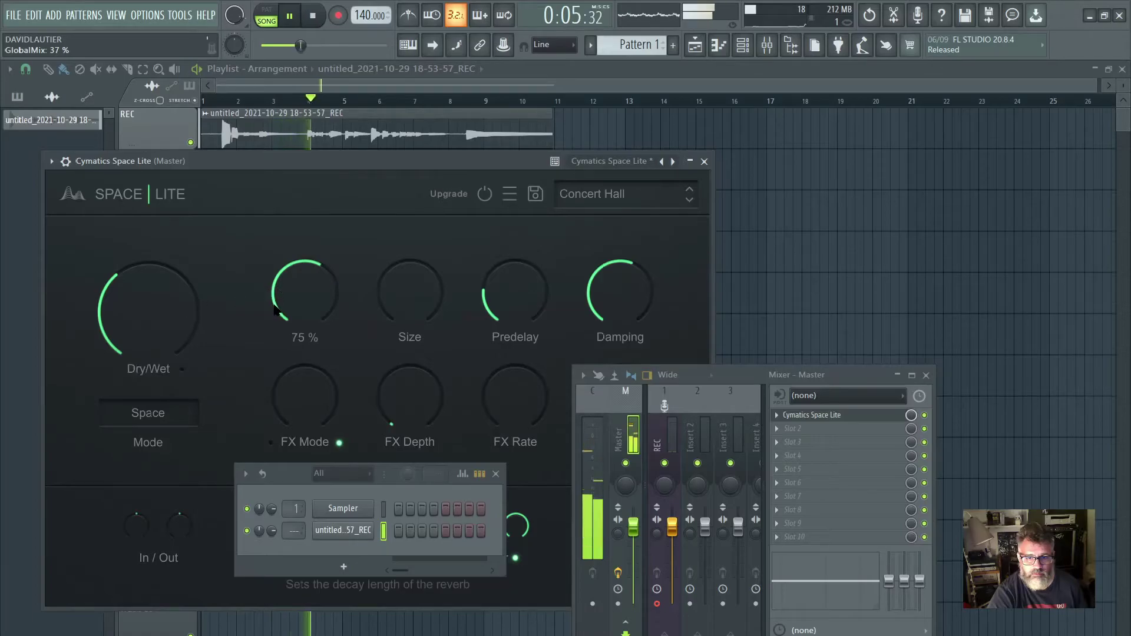
left_click_drag(489, 298, 489, 274)
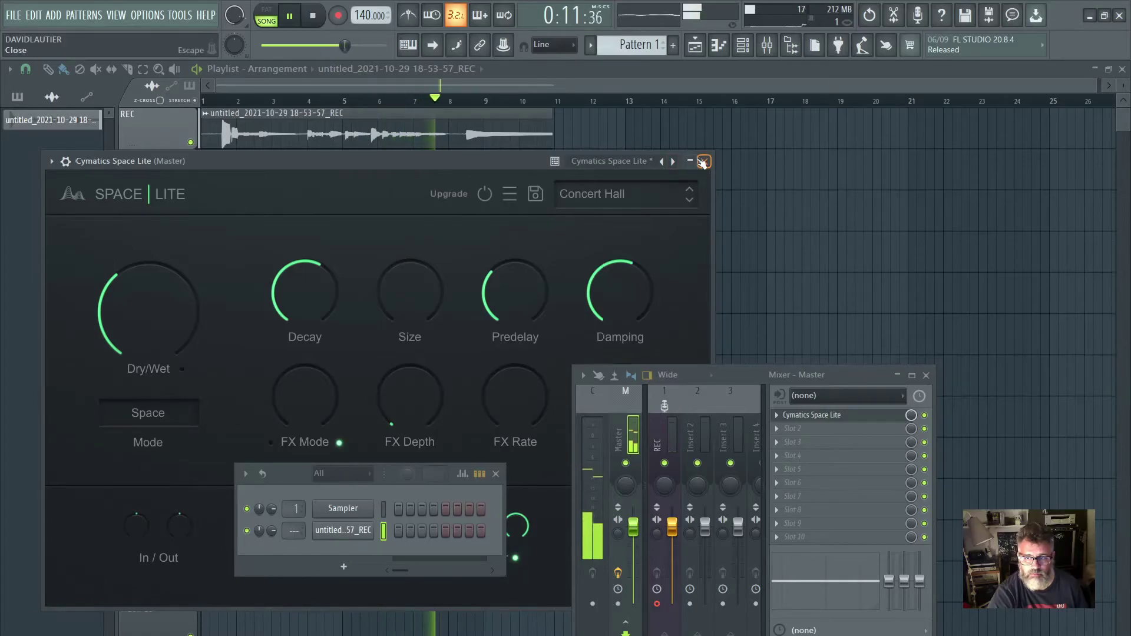
left_click(724, 169)
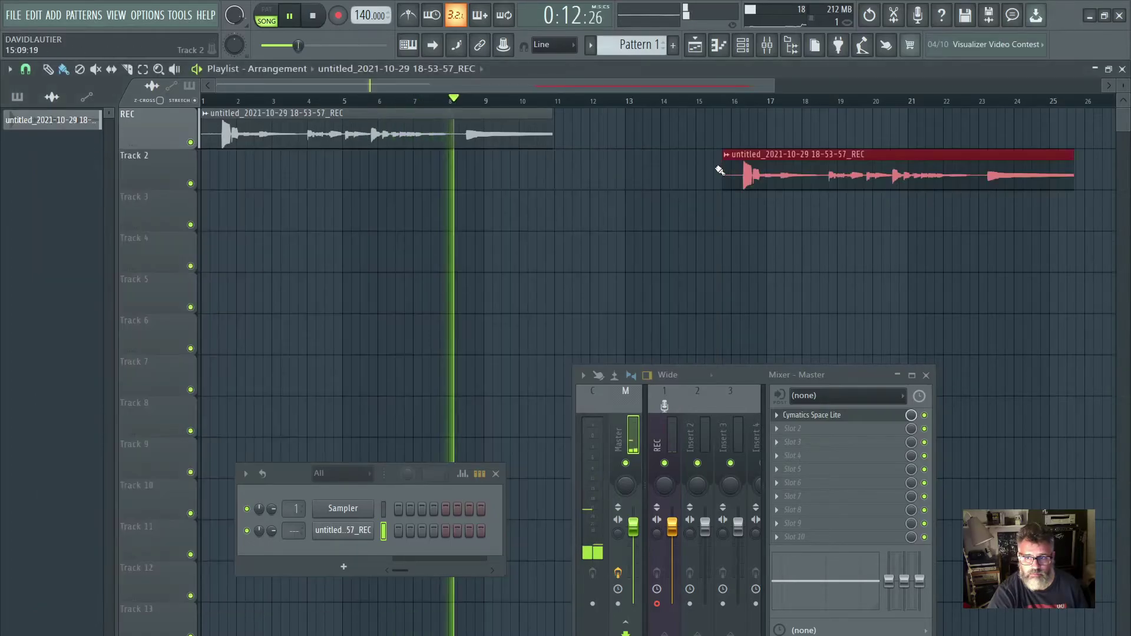
right_click(819, 172)
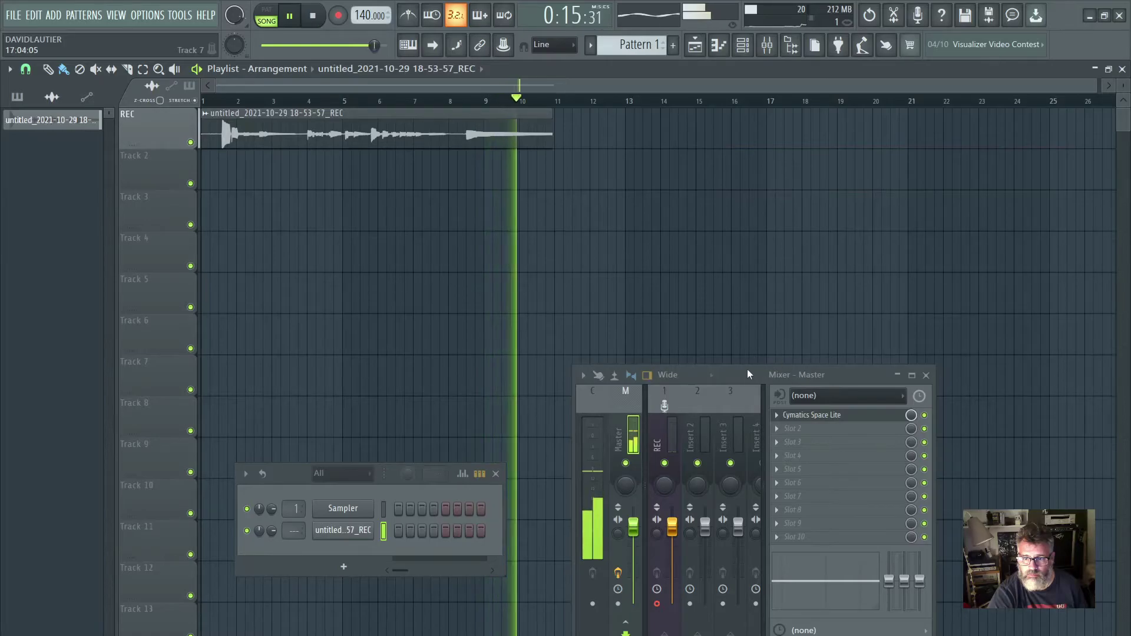
left_click(293, 16)
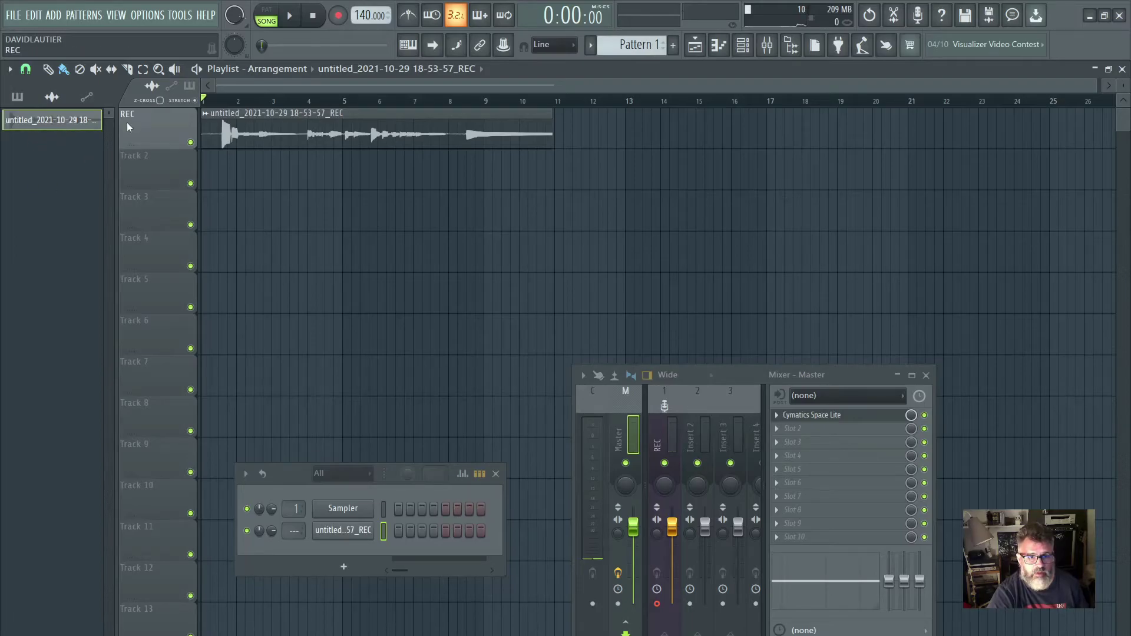
Rename the recorded audio clip as guit and colour it green.
right_click(64, 122)
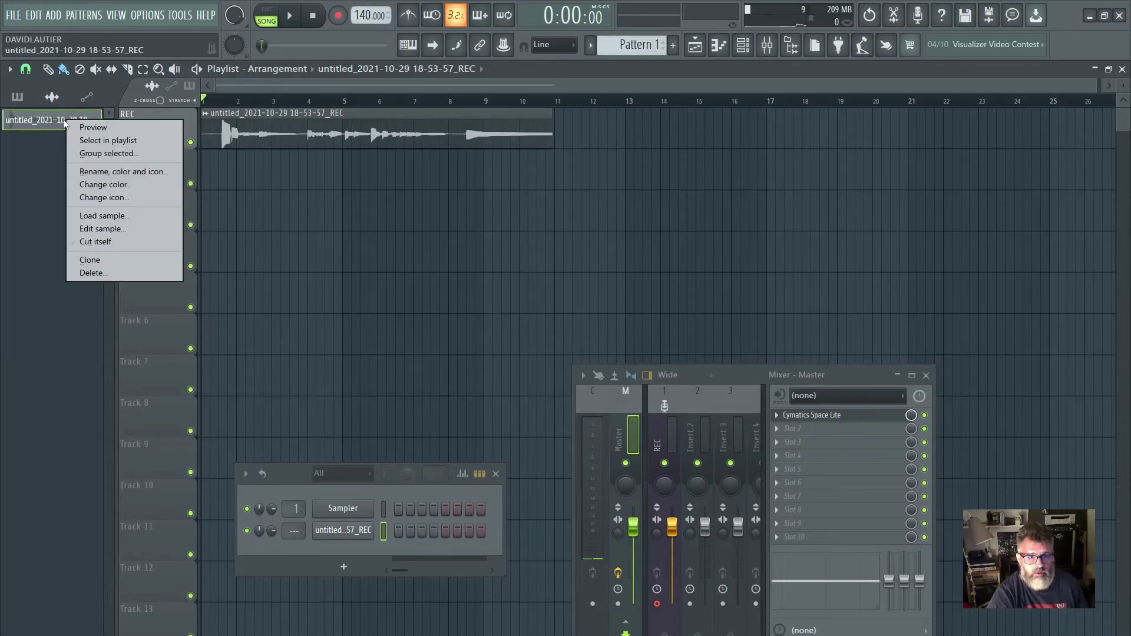
left_click(113, 175)
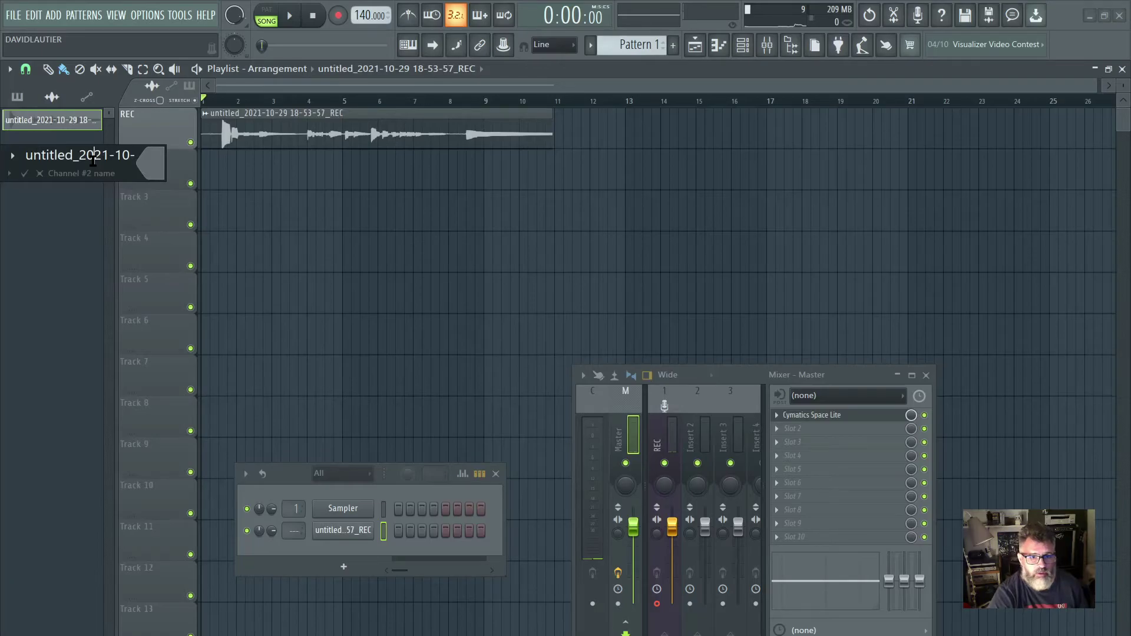
type("guit")
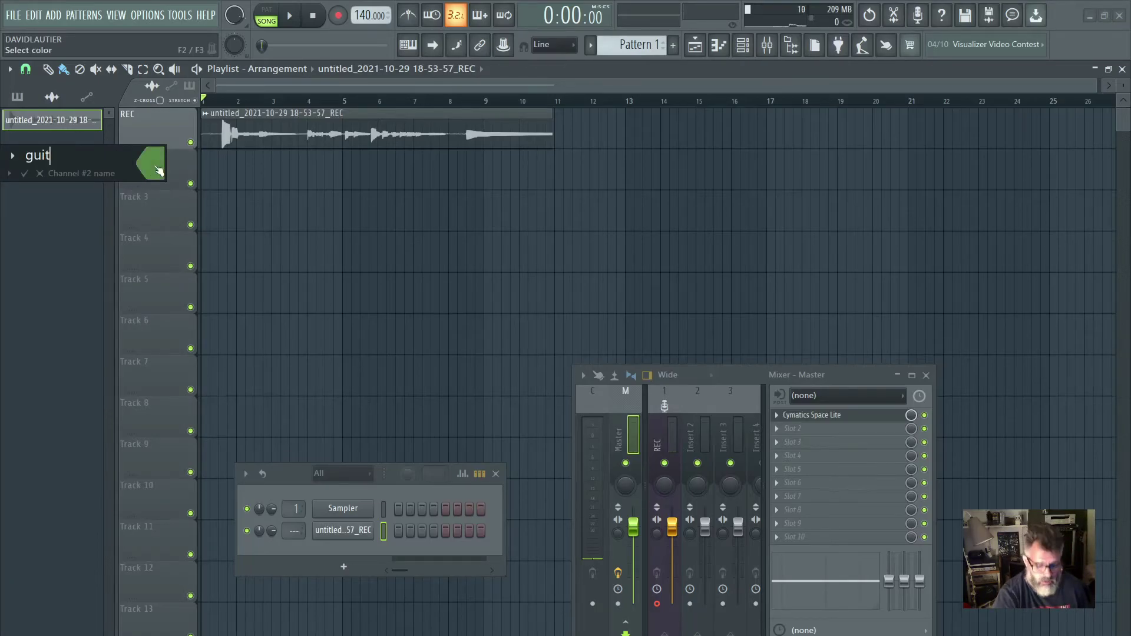
key("Return")
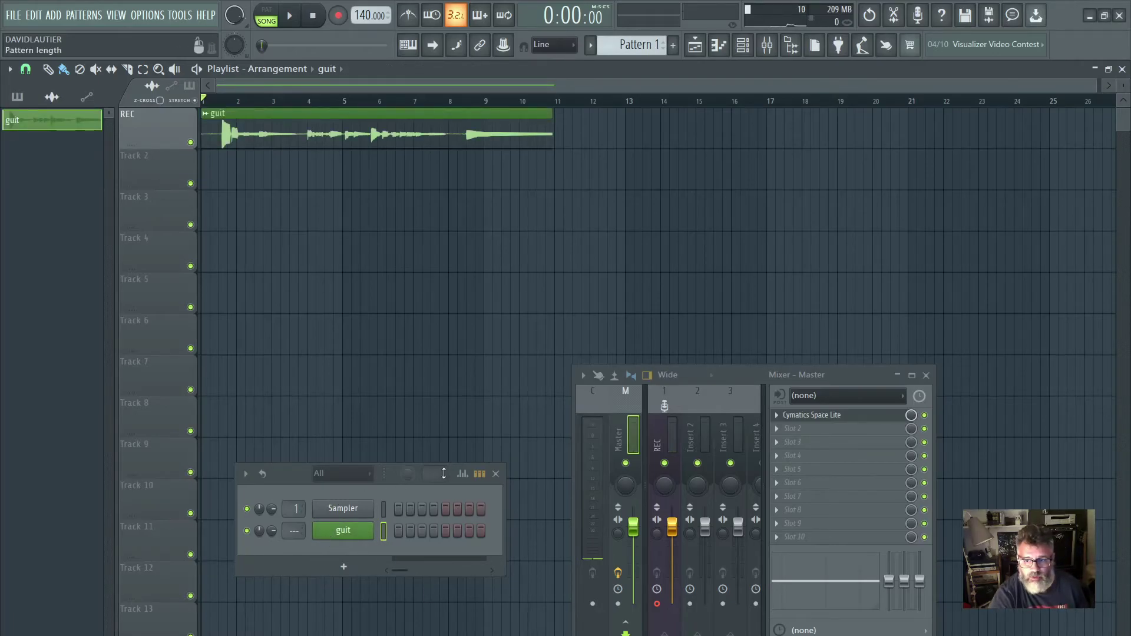
Disarm recording on the REC mixer track, and route the guit channel to track 1 and the Sampler to the Master.
left_click(657, 604)
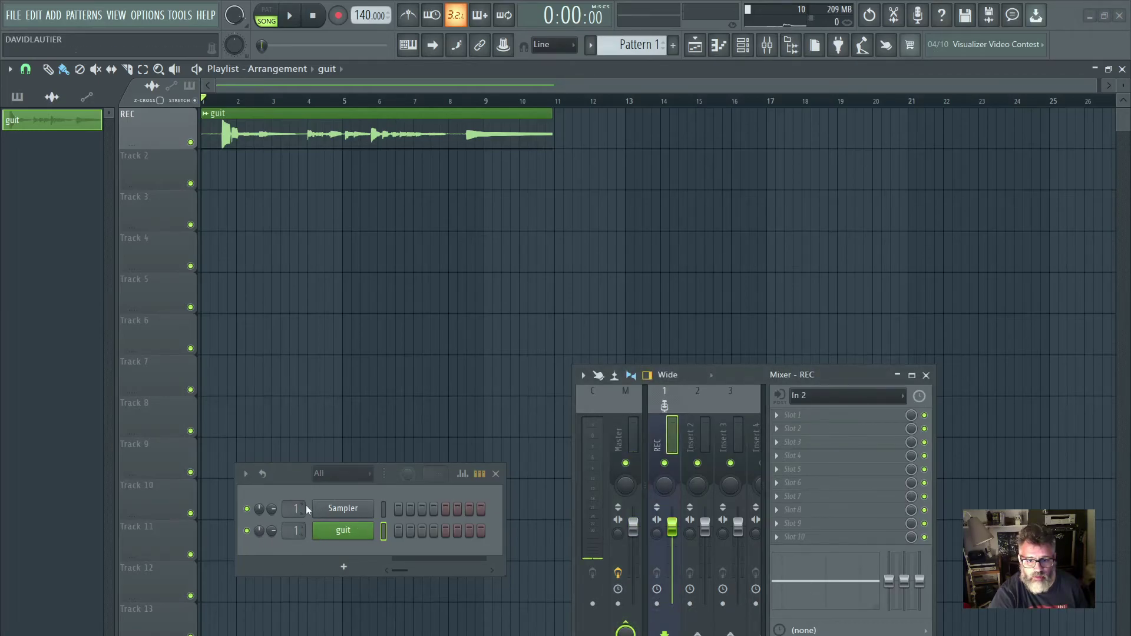
scroll(300, 509, "down", 1)
scroll(301, 509, "up", 1)
scroll(300, 509, "down", 1)
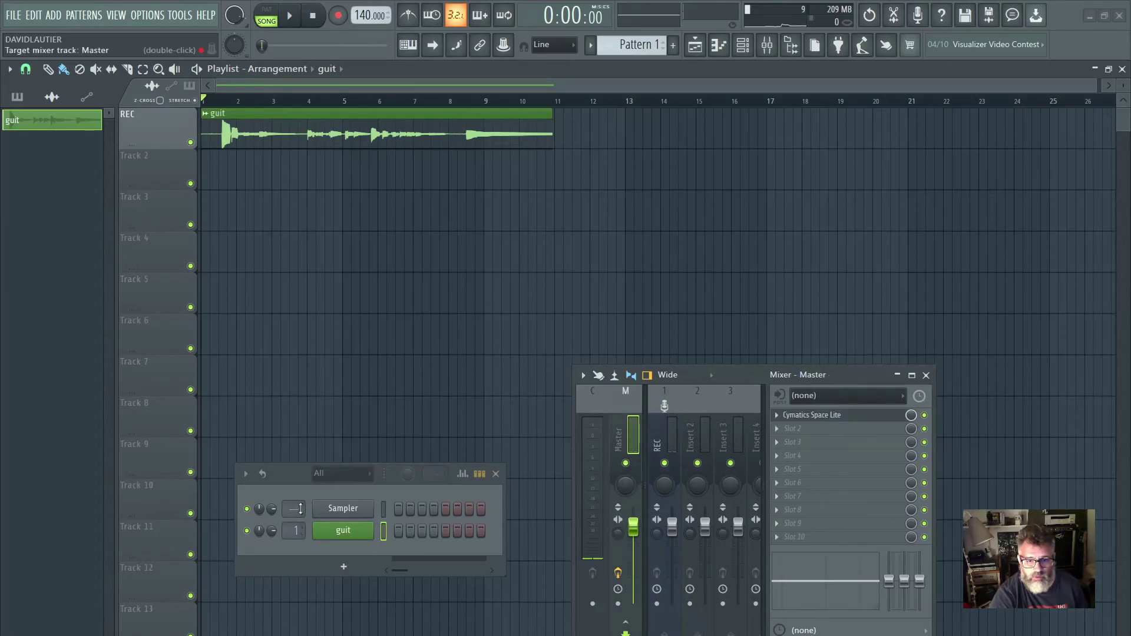
left_click(661, 448)
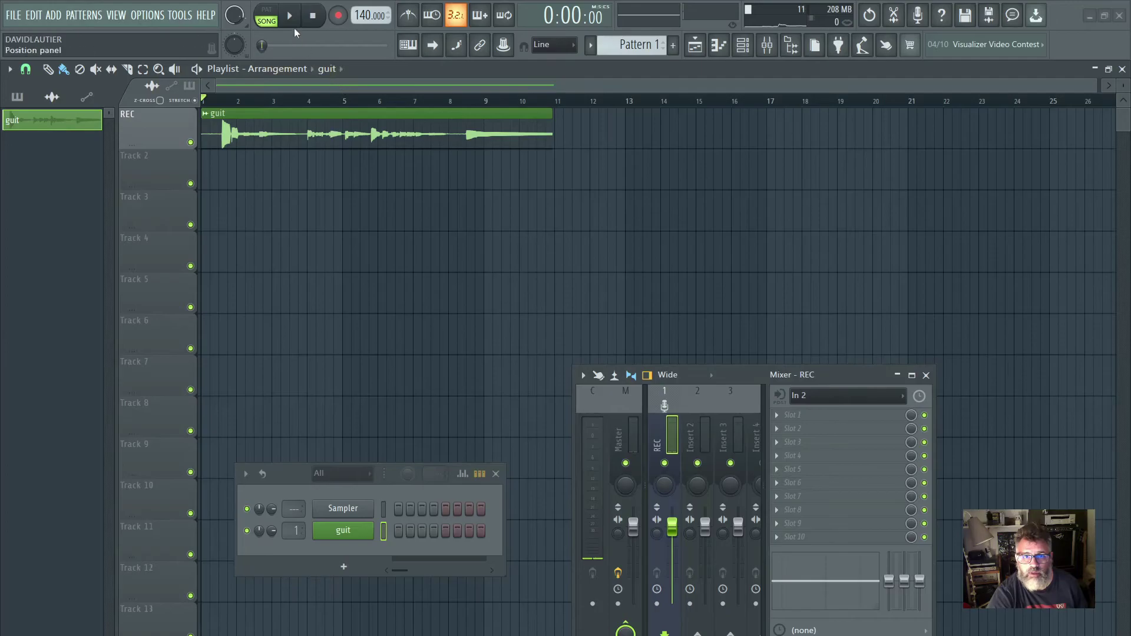
Play the guit clip while raising the REC mixer track's fader slightly, and stop playback.
left_click(293, 17)
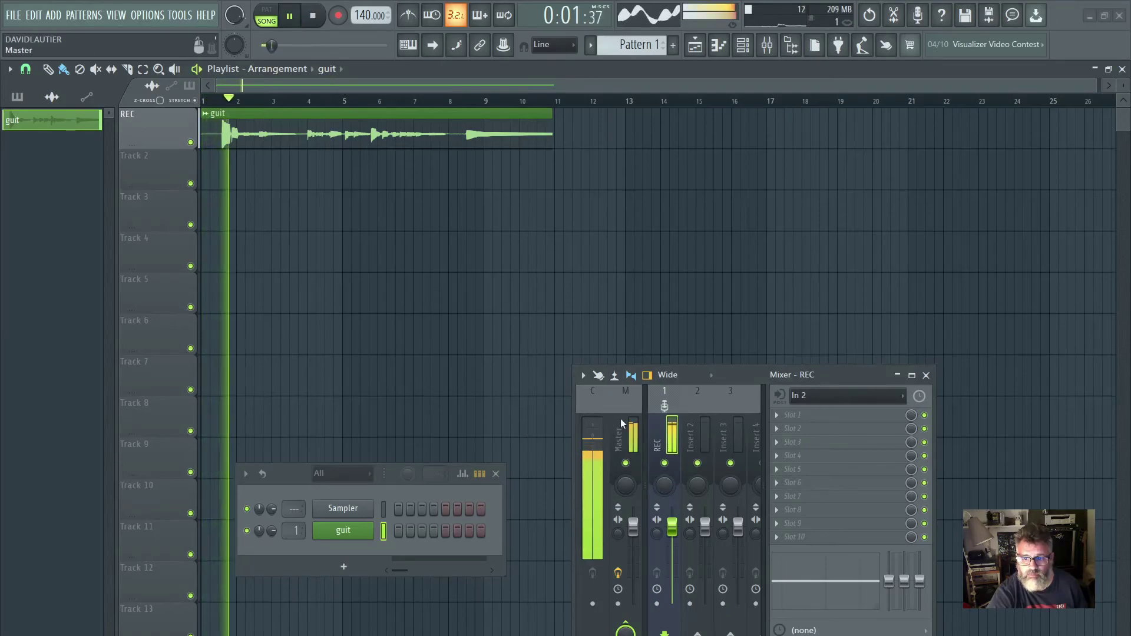
mouse_move(671, 524)
left_mouse_down()
mouse_move(672, 565)
mouse_move(672, 524)
left_mouse_up()
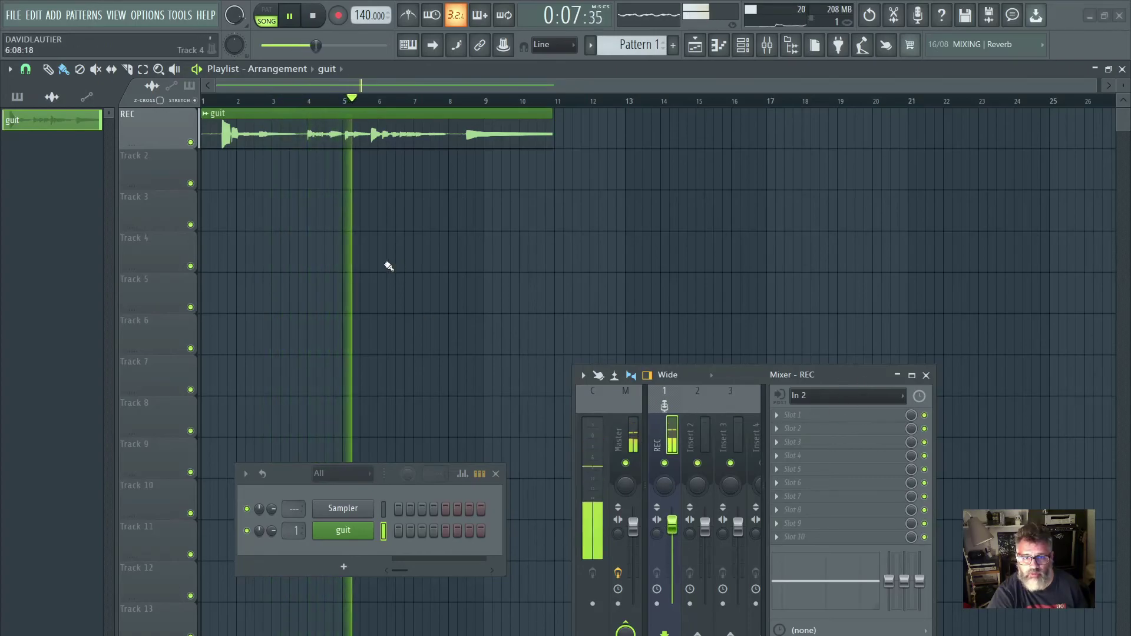
left_click(313, 16)
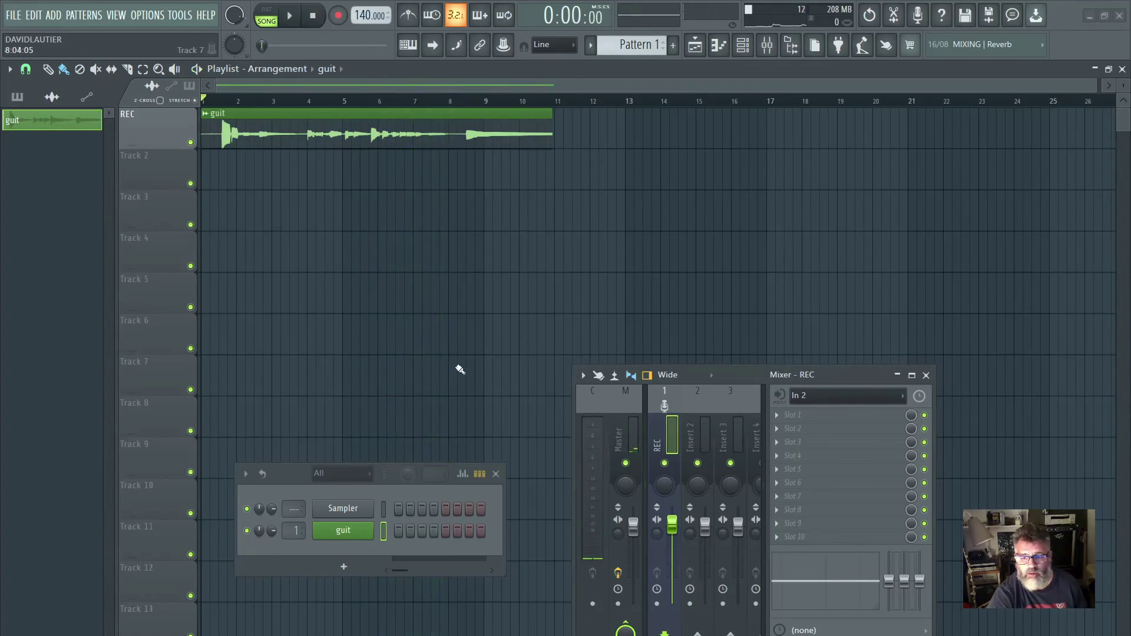